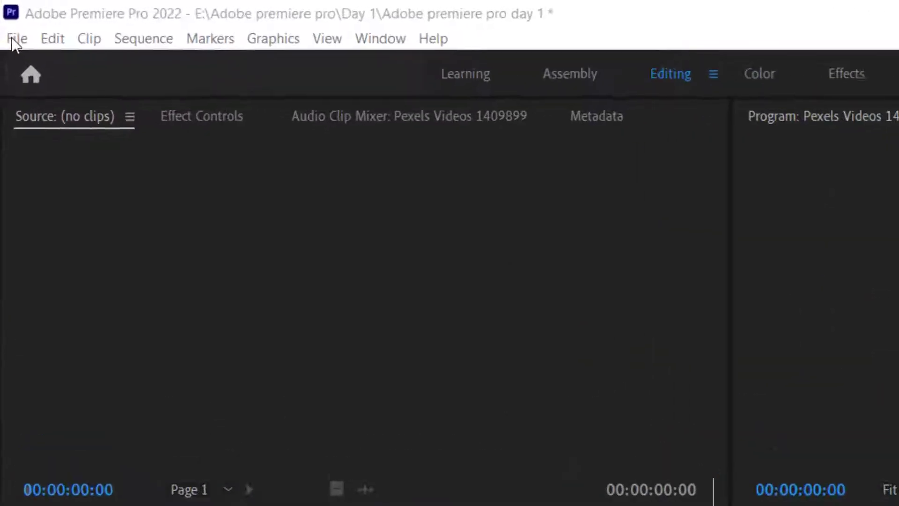
Step: Look under File > New for Sequence, then bring up the Project panel's New Item list instead
click(8, 20)
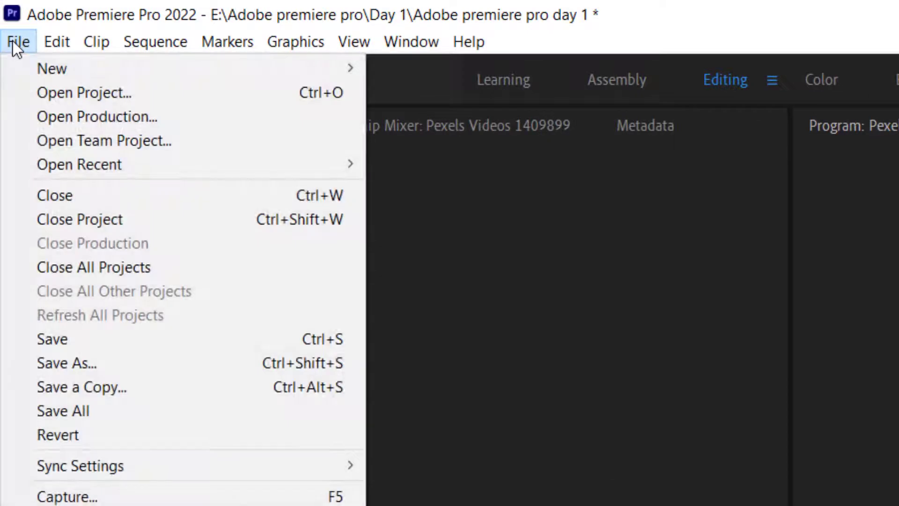
mouse_move(36, 67)
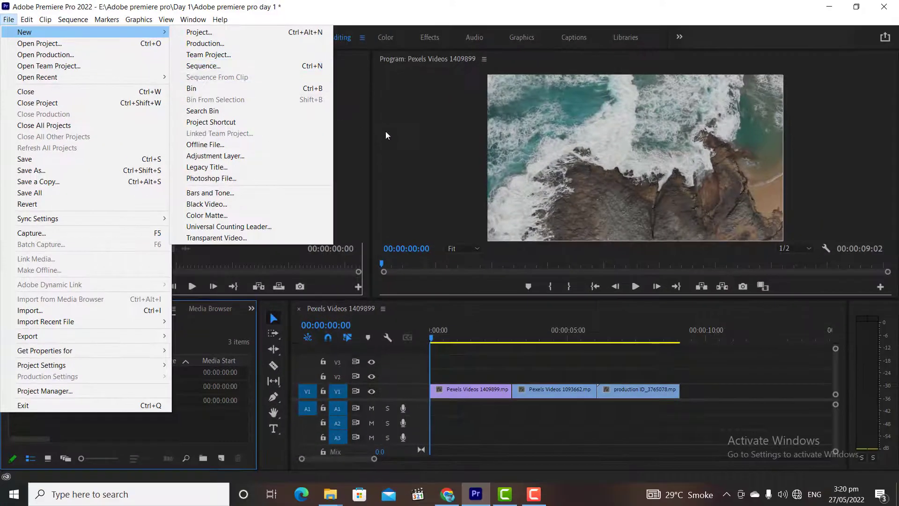
click(355, 137)
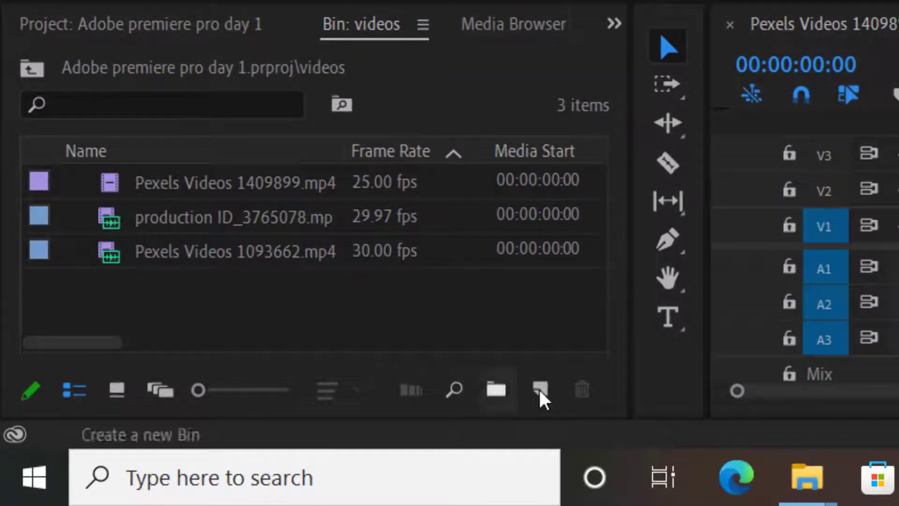
click(540, 391)
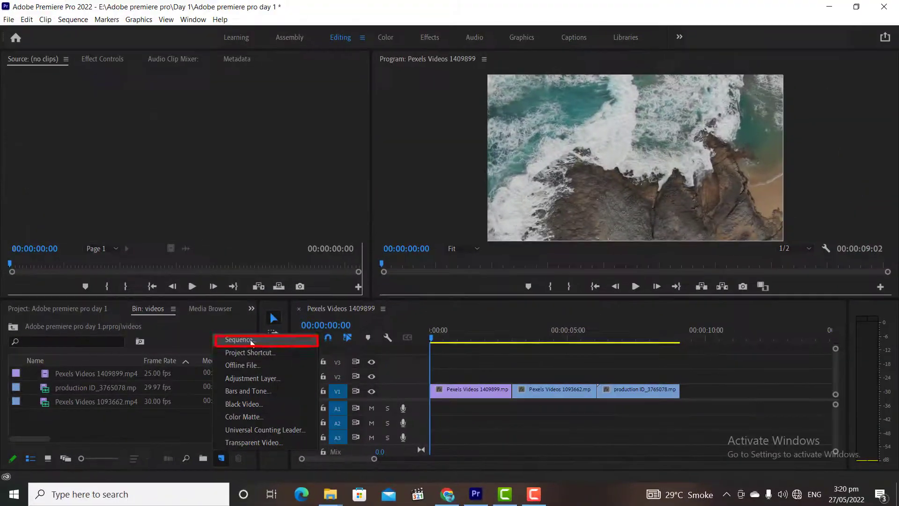
Step: Start a new sequence with Custom editing mode and a 29.97 fps timebase
click(386, 250)
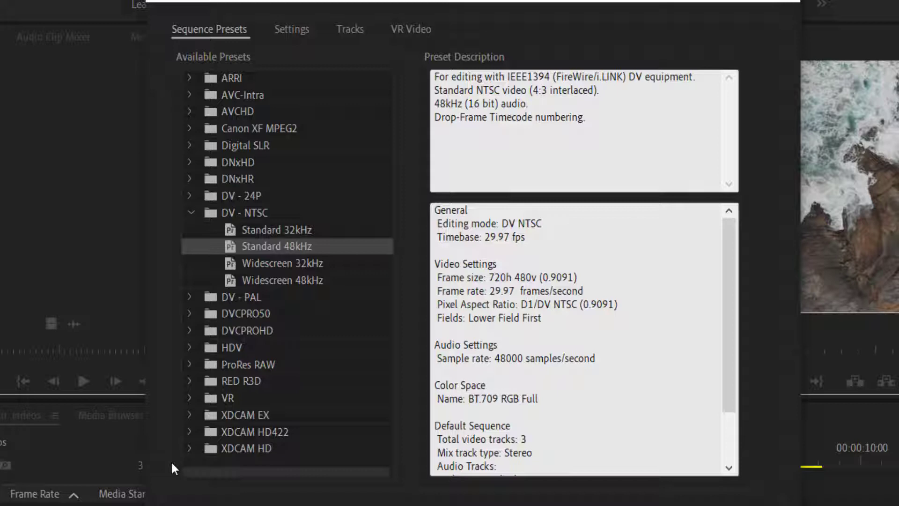
click(290, 30)
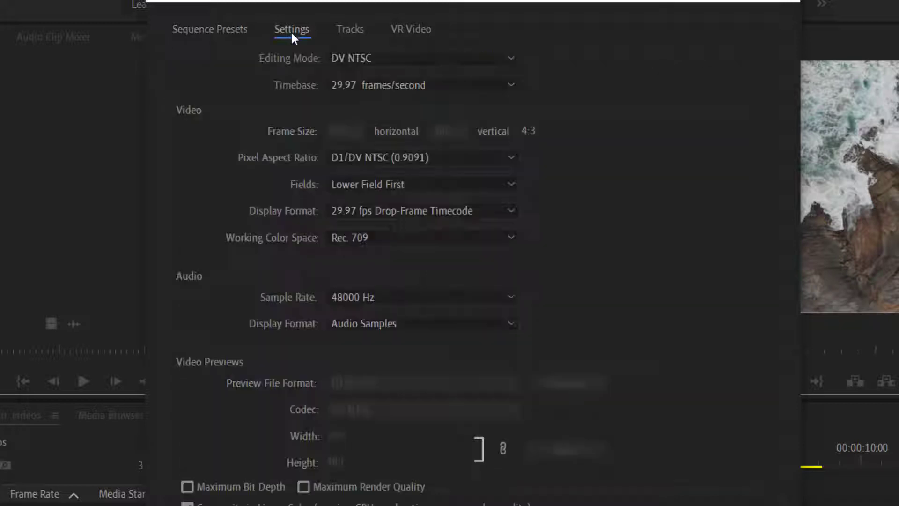
click(374, 70)
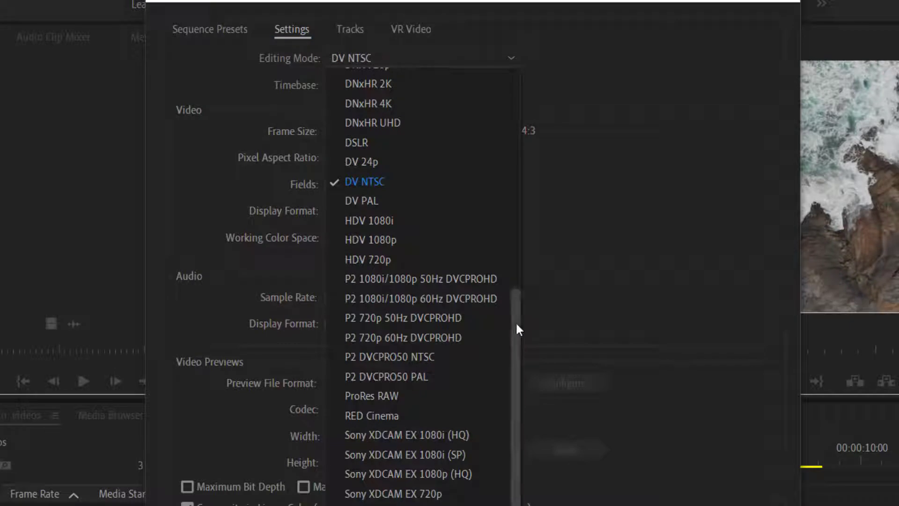
drag(516, 321, 519, 81)
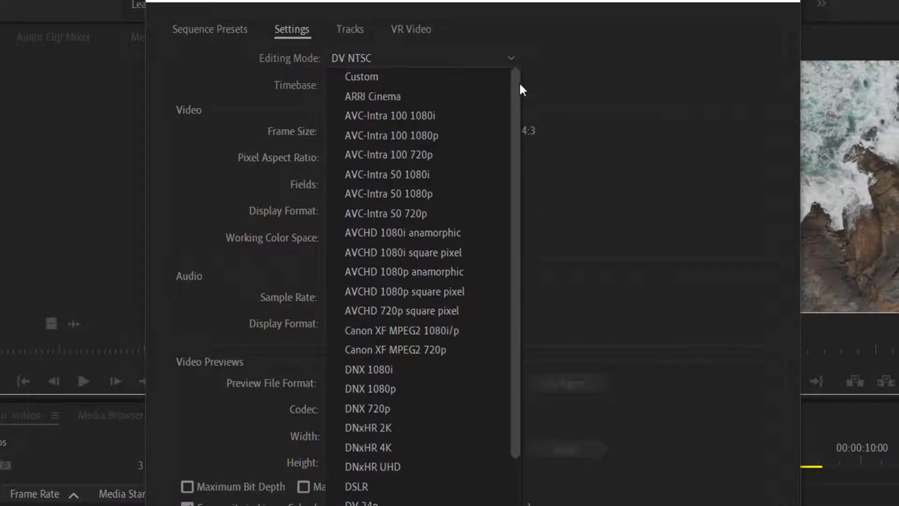
click(437, 82)
click(421, 88)
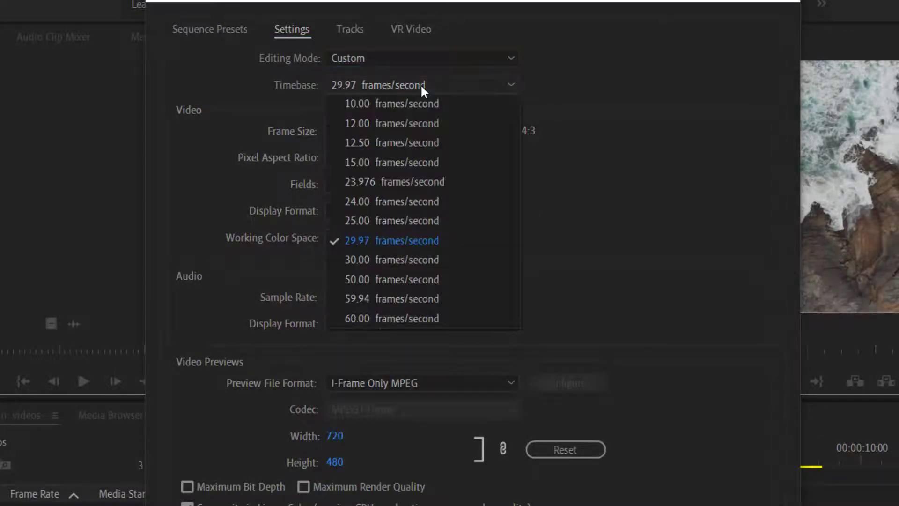
click(405, 237)
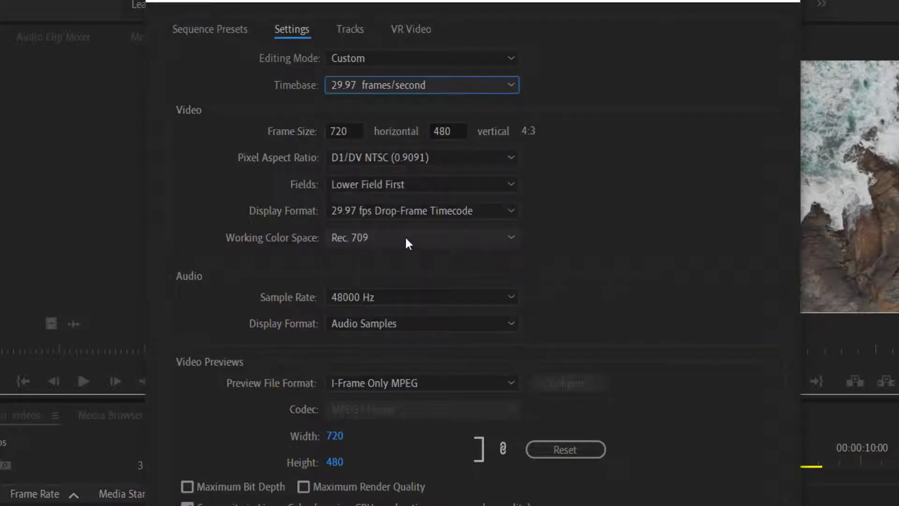
Step: Enter a frame size of 1920 × 1080
click(360, 133)
key(BackSpace)
key(BackSpace)
key(BackSpace)
text(1920)
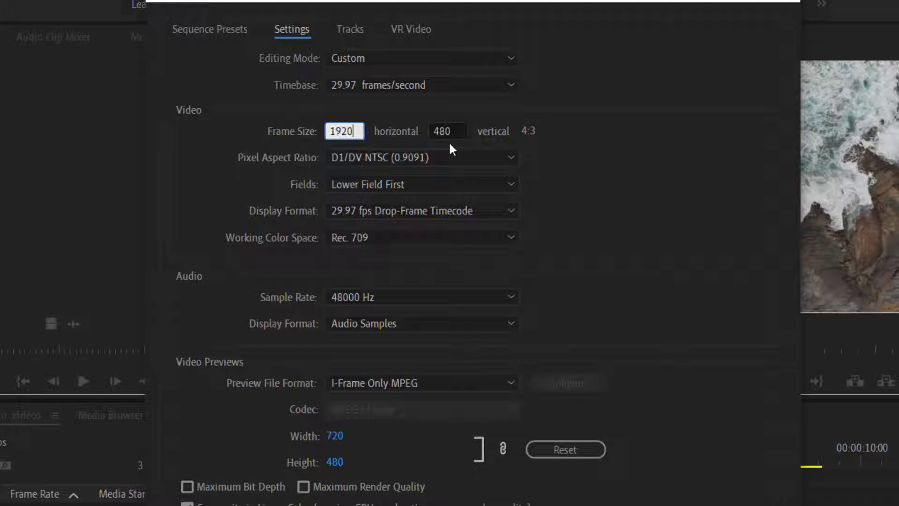
click(453, 130)
key(BackSpace)
key(BackSpace)
key(BackSpace)
text(1080)
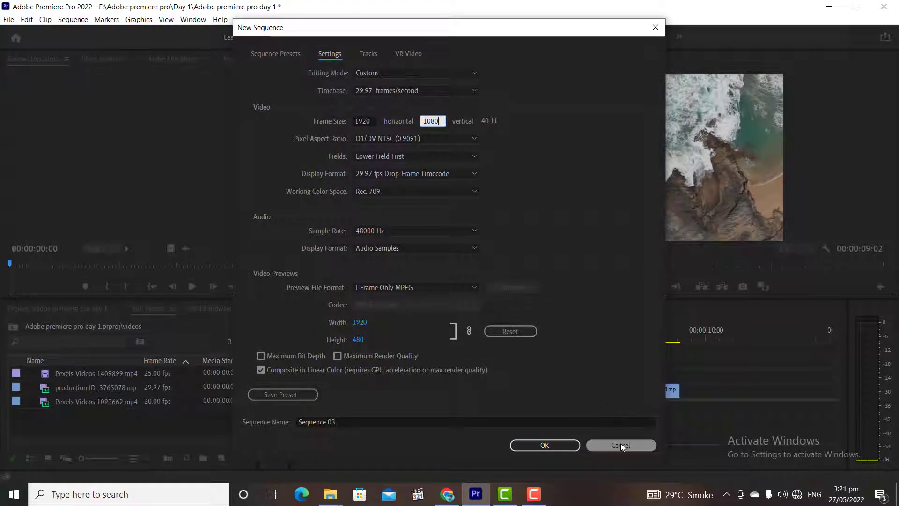
Step: Cancel New Sequence, then widen and narrow the Project panel so the timeline shows all clips
click(622, 446)
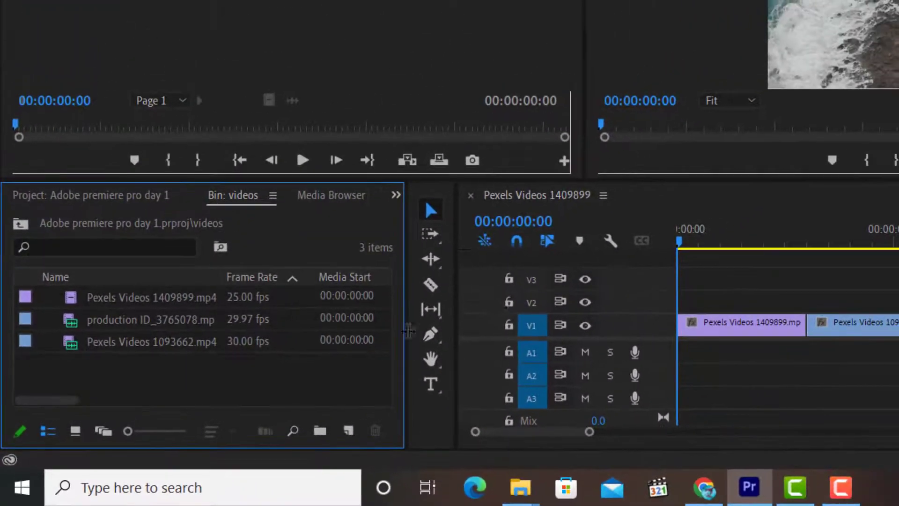
drag(409, 331, 837, 339)
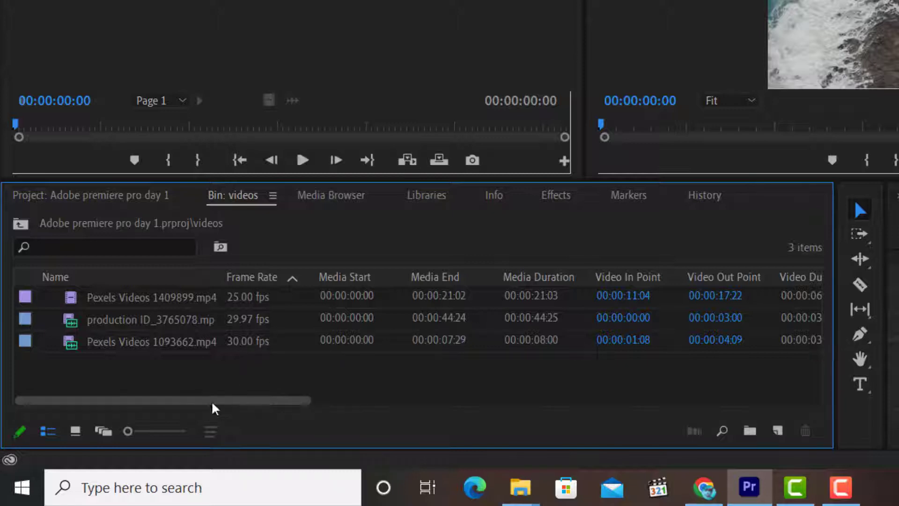
drag(215, 402, 546, 403)
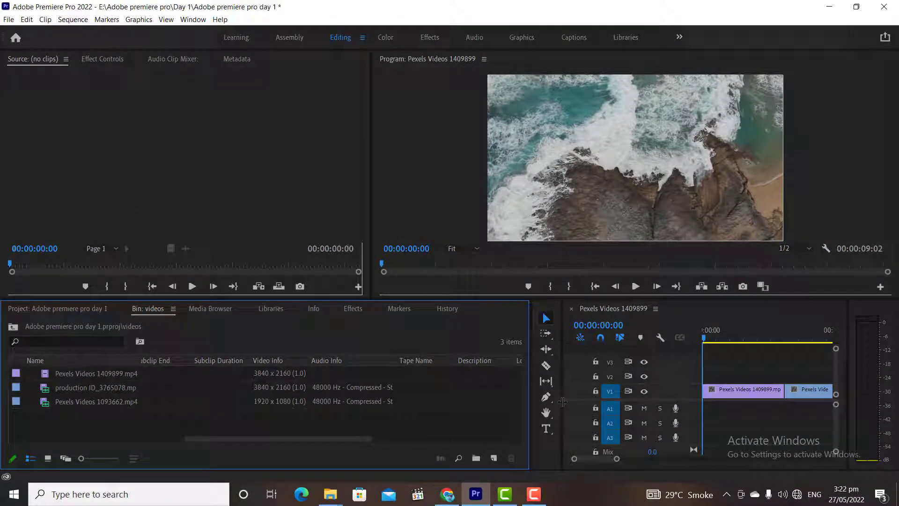
drag(562, 402, 284, 443)
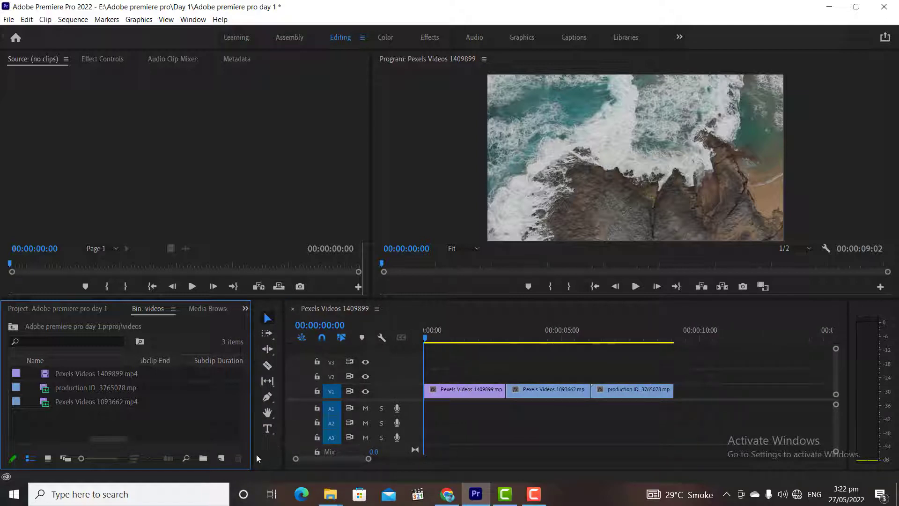
Step: Create a Standard 48kHz sequence named 'class 2' and widen the Project panel
click(219, 461)
click(238, 337)
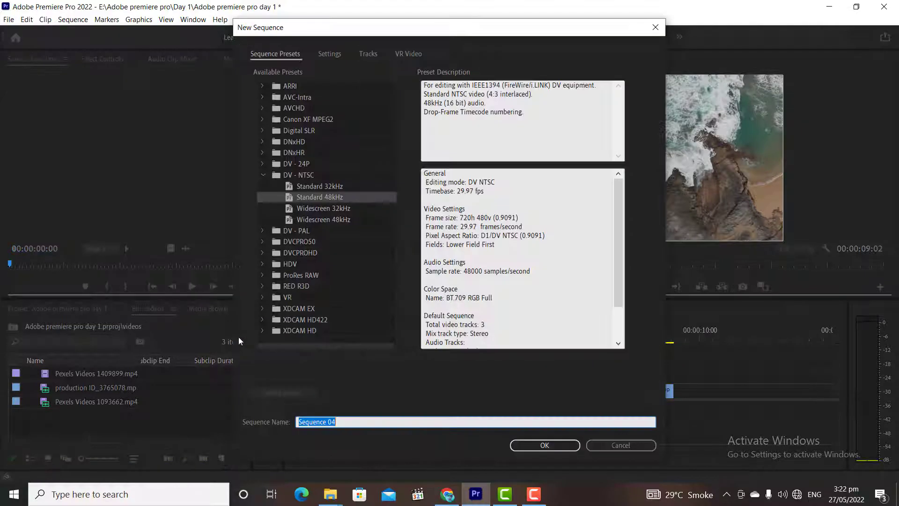
text(class 2)
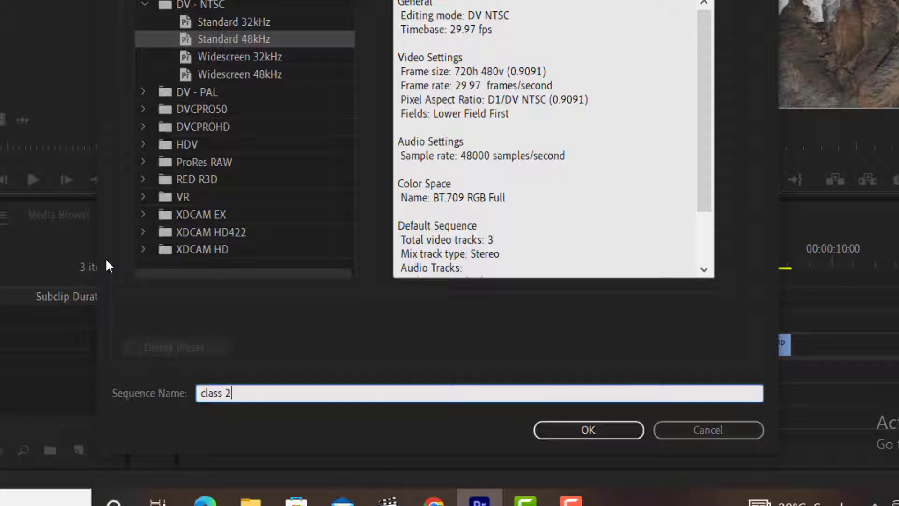
key(Return)
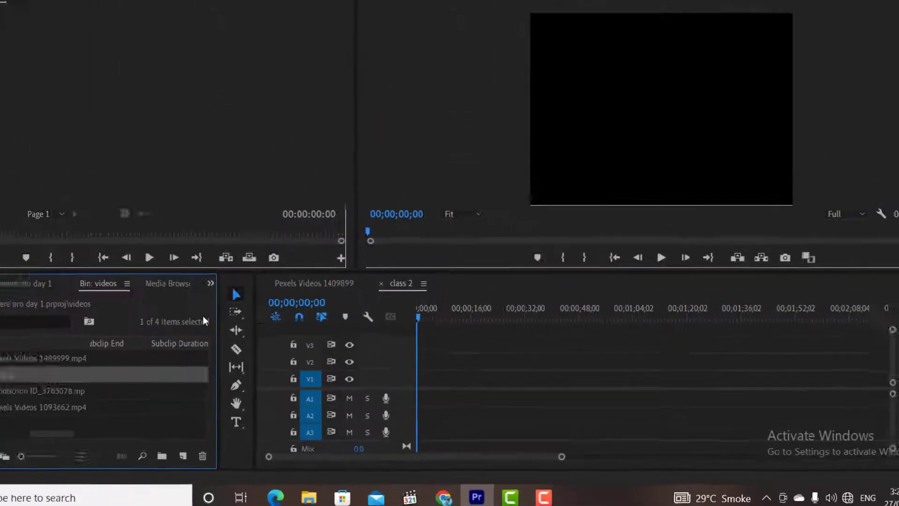
drag(220, 407, 263, 407)
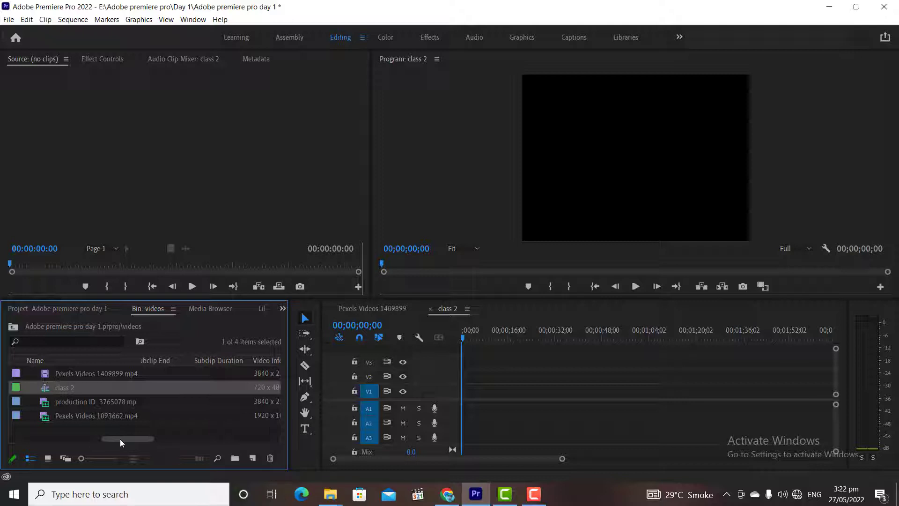
drag(120, 439, 21, 440)
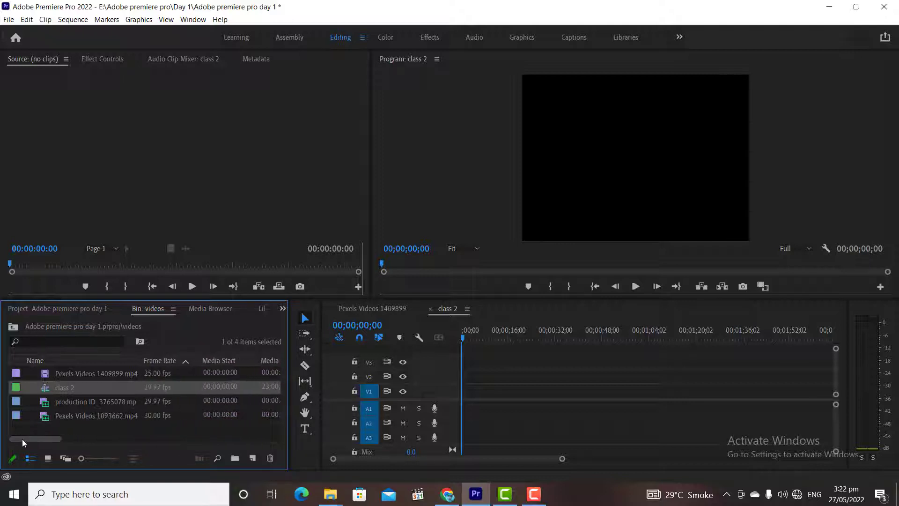
Step: Drop the production ID_3765078 clip into 'class 2' and match the sequence to its settings
click(58, 401)
drag(304, 386, 464, 419)
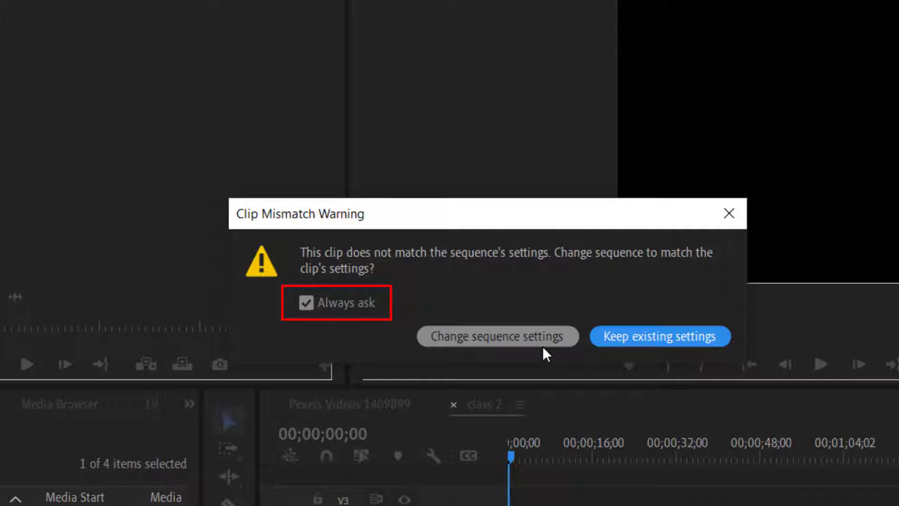
click(543, 346)
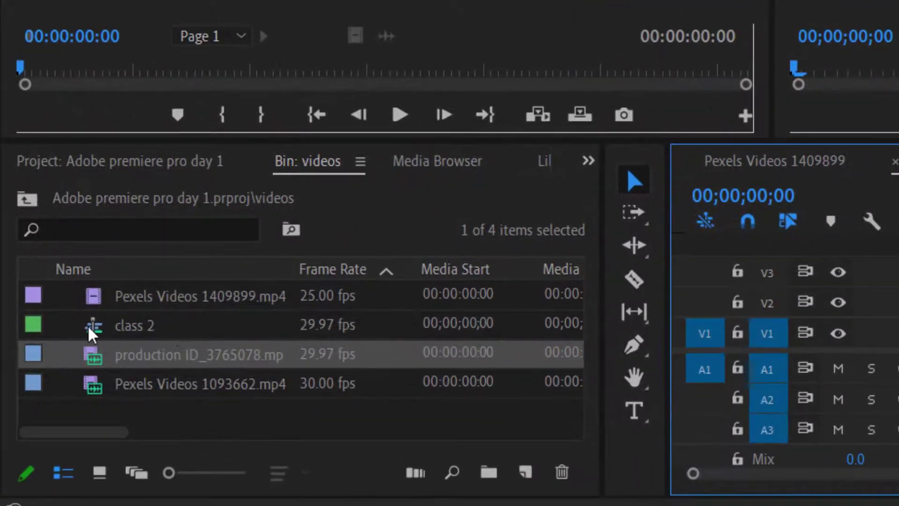
Step: Show the project's top-level items and select the Pexels Videos 1409899 sequence
mouse_move(92, 333)
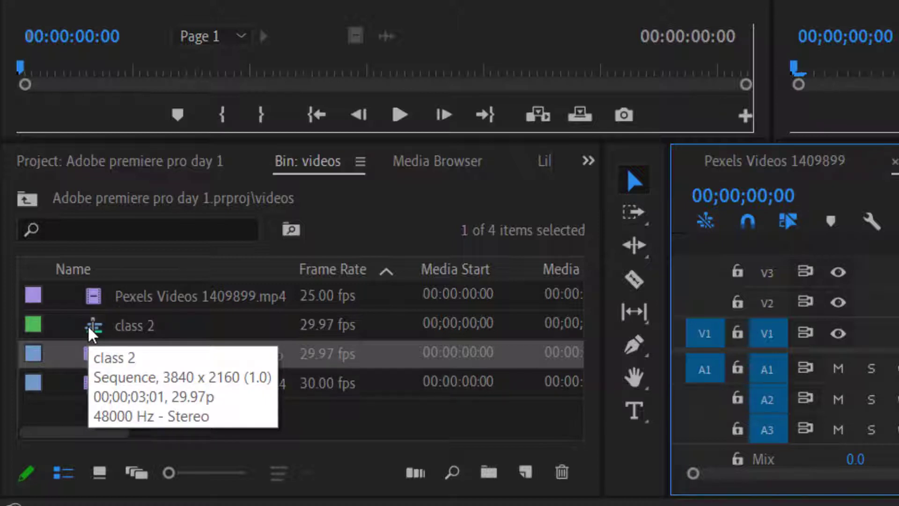
click(141, 165)
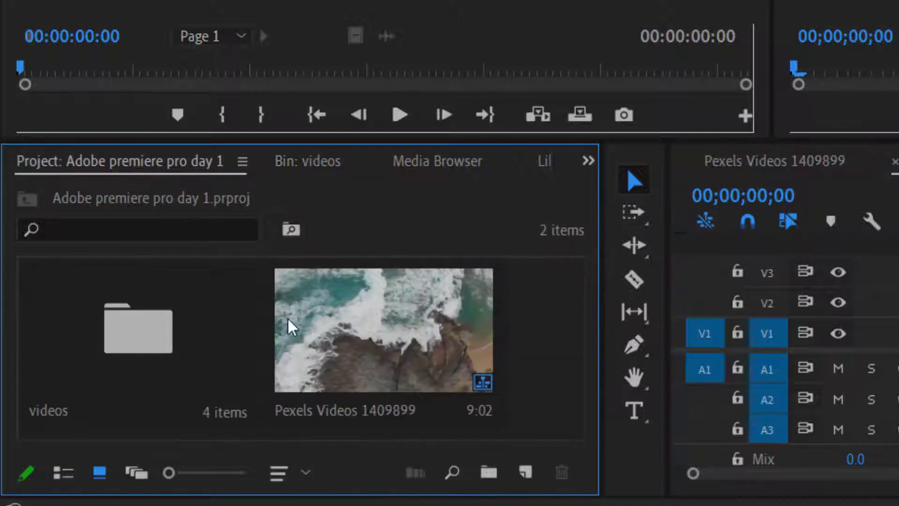
click(63, 473)
click(194, 330)
click(194, 330)
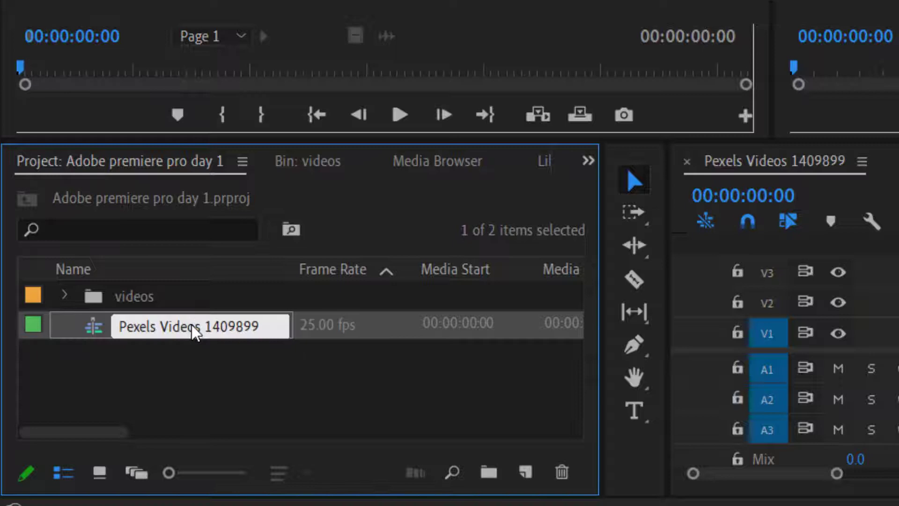
key(ctrl+a)
click(202, 305)
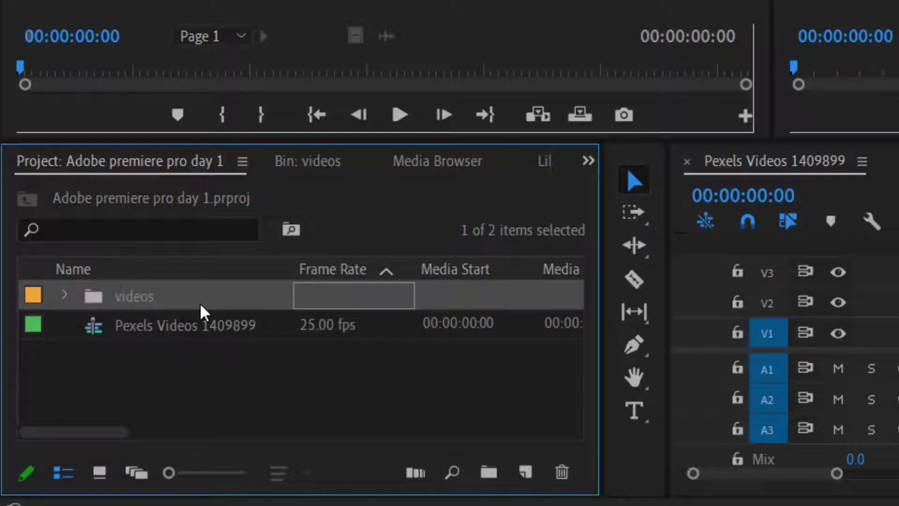
click(99, 473)
Step: Rename the Pexels Videos 1409899 sequence to 'class 1'
right_click(337, 376)
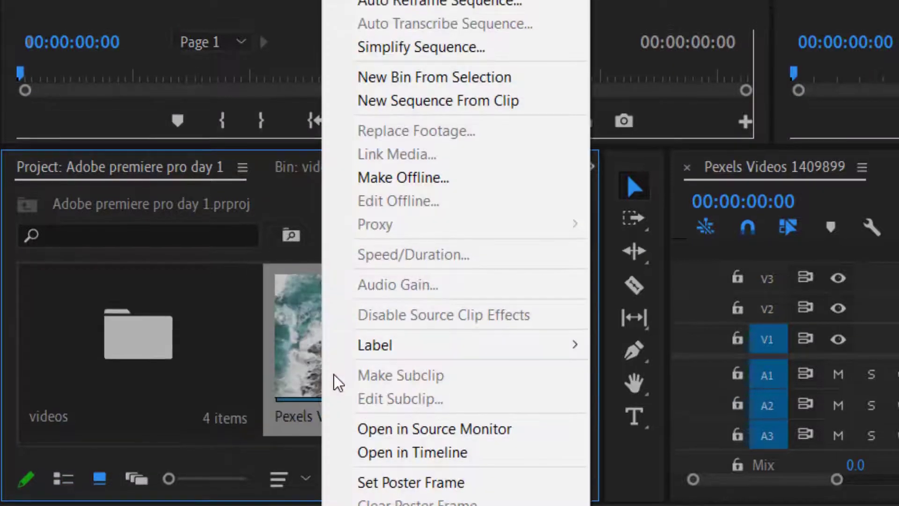
click(375, 206)
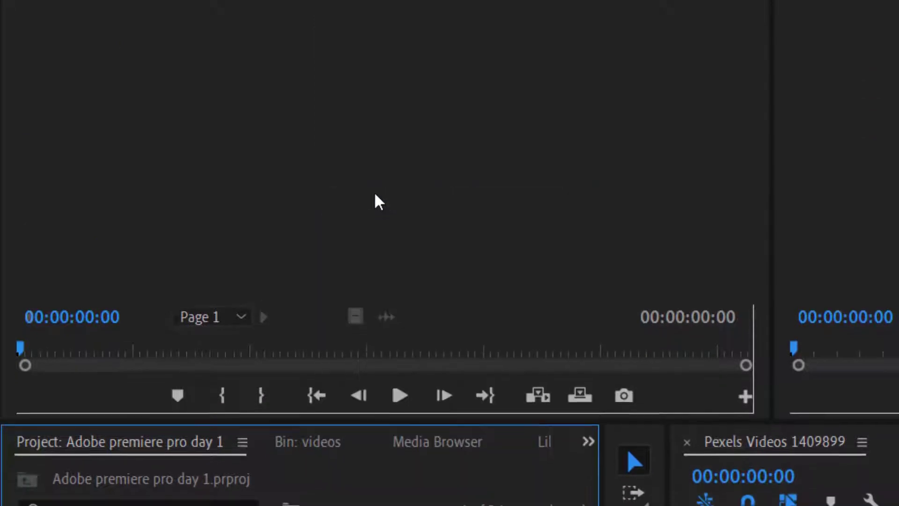
text(class)
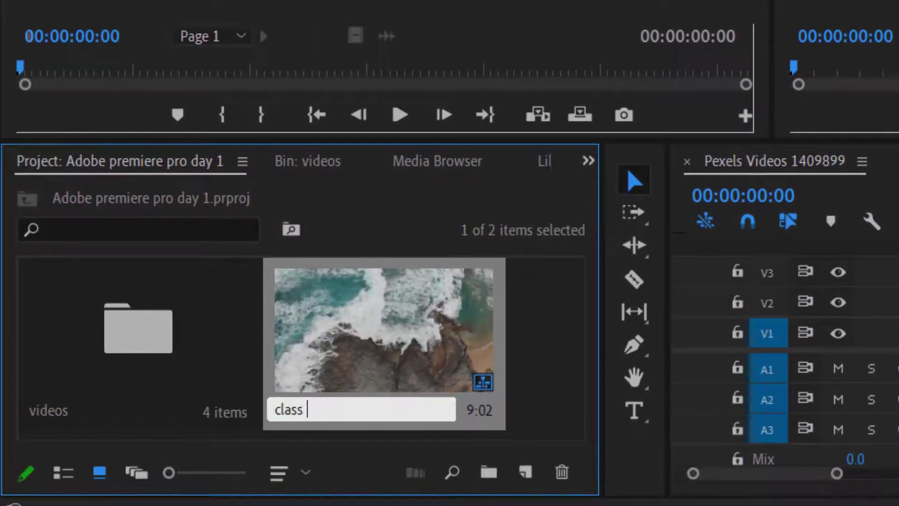
text(1)
key(Tab)
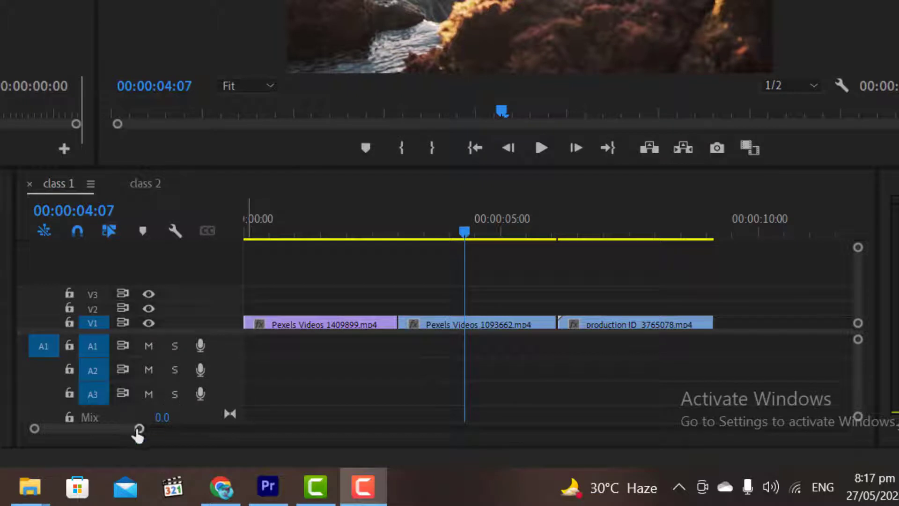
Step: Zoom the class 1 timeline out, then resize the tracks and shrink audio tracks to compact rows
drag(139, 430, 353, 442)
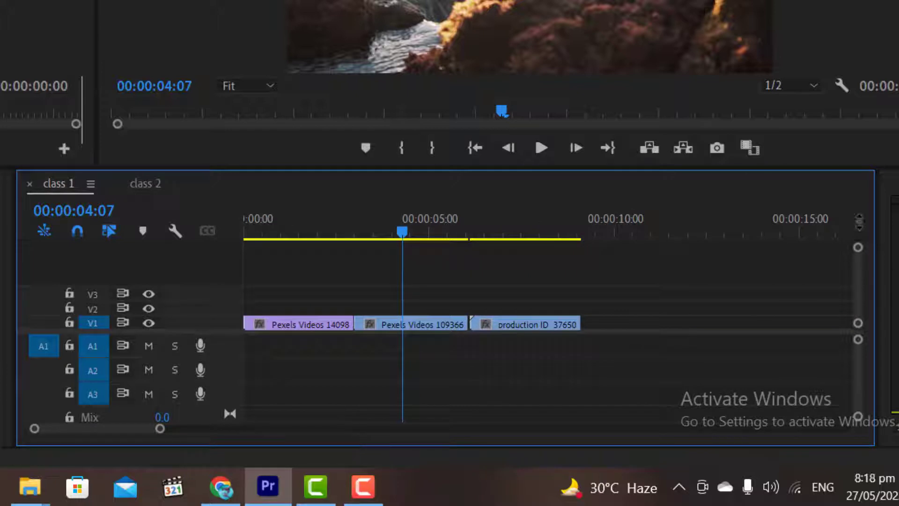
drag(858, 257, 855, 327)
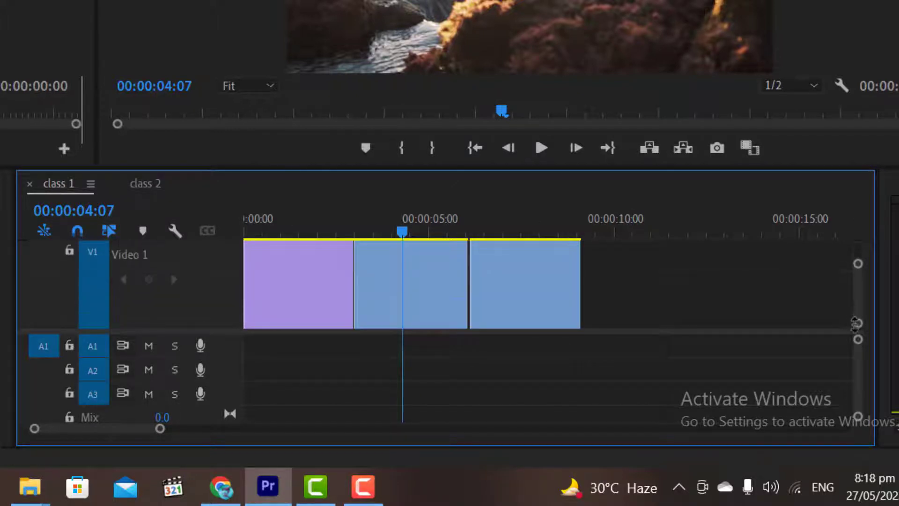
drag(857, 264, 855, 231)
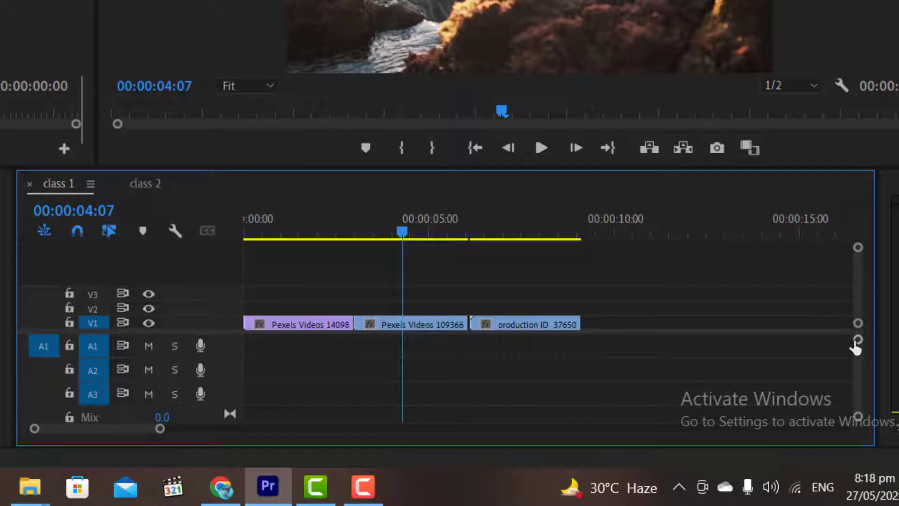
drag(858, 340, 858, 419)
key(alt+equal)
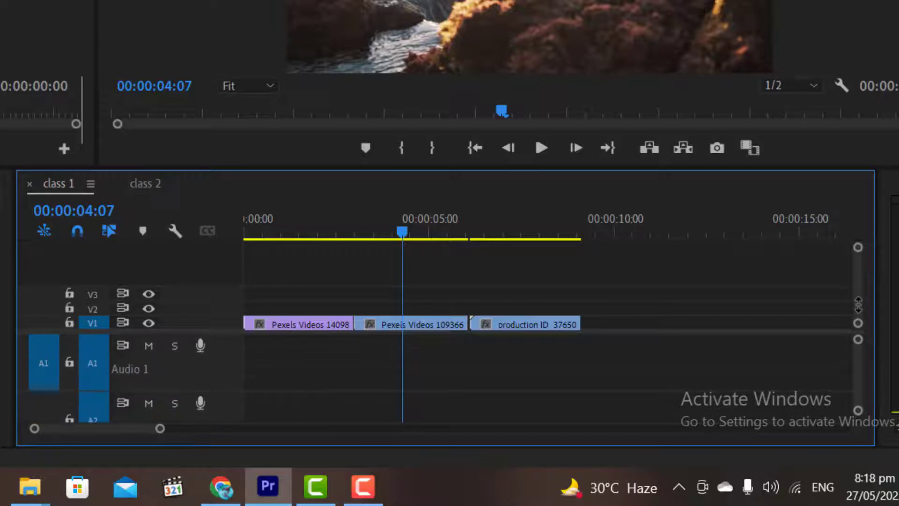
key(alt+minus)
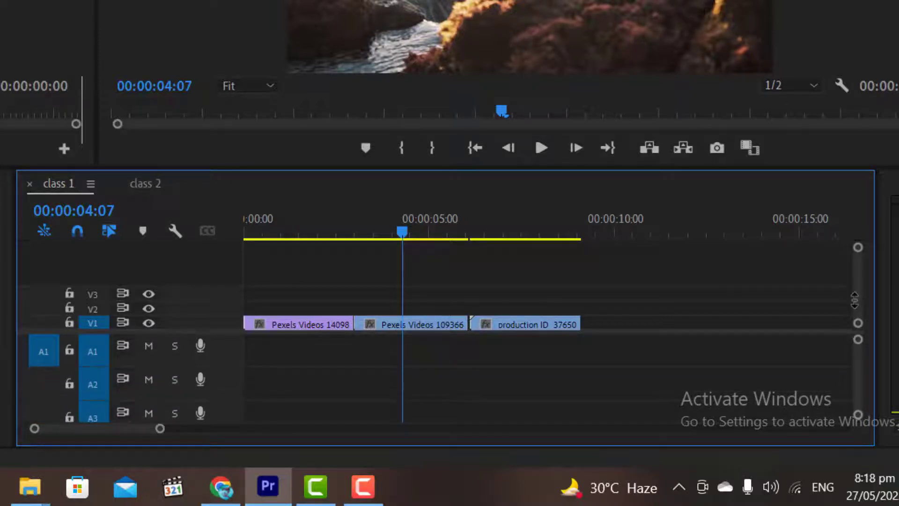
key(alt+minus)
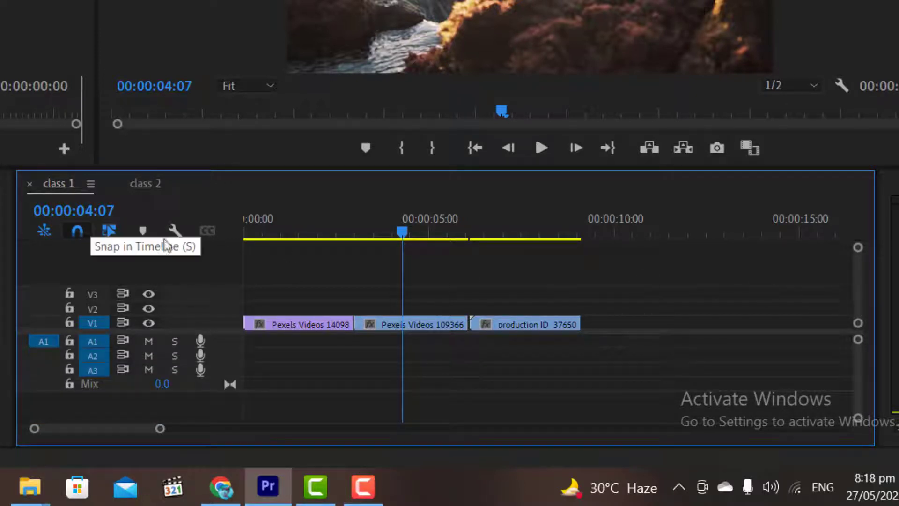
Step: With snapping off, move the last two clips right to leave a gap, and play across it
click(75, 233)
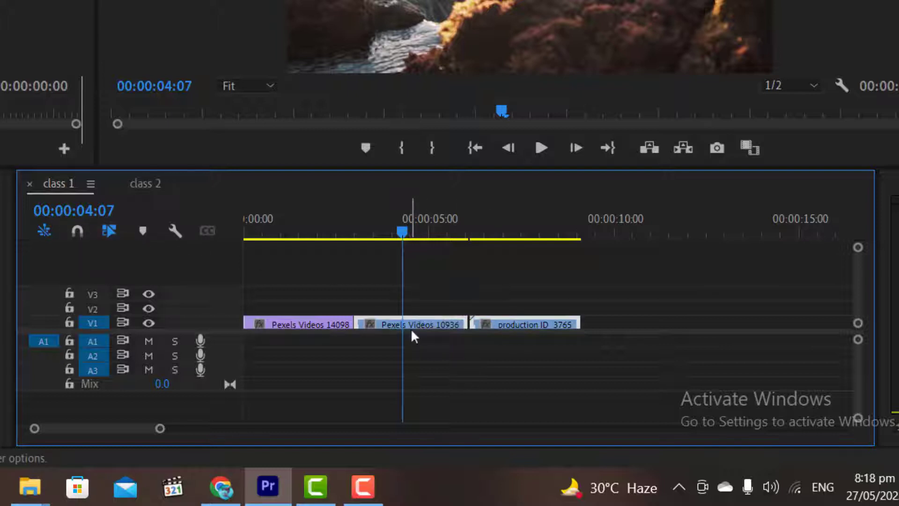
drag(411, 332, 522, 325)
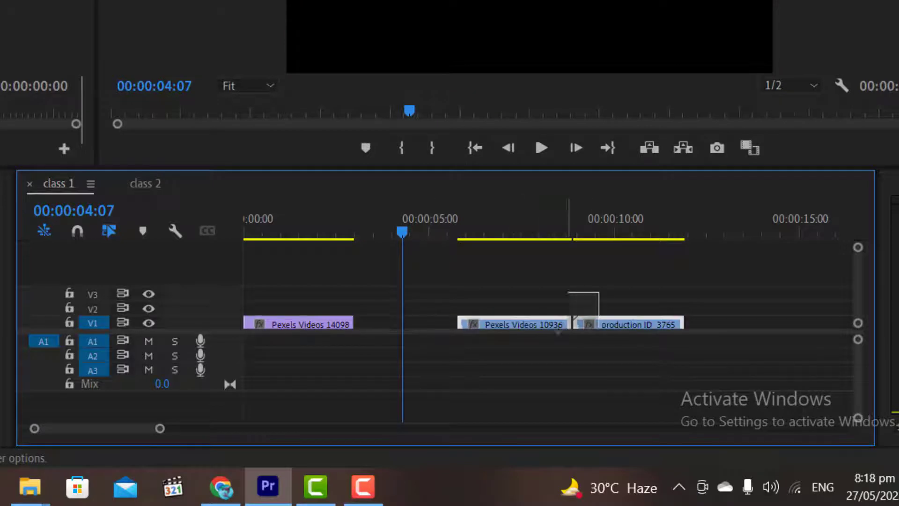
drag(402, 232, 343, 232)
click(535, 147)
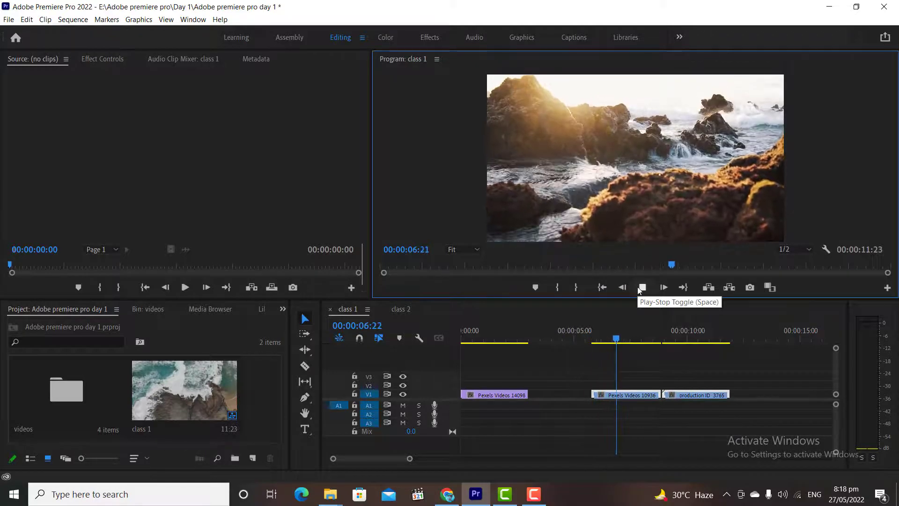
click(640, 290)
Step: Move the second clip right after the first and play back to check the join
drag(679, 374, 575, 395)
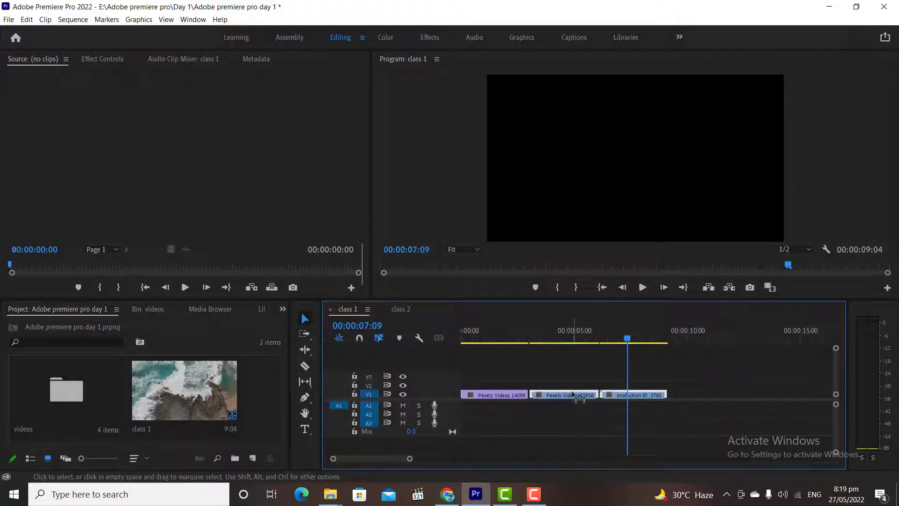
click(624, 368)
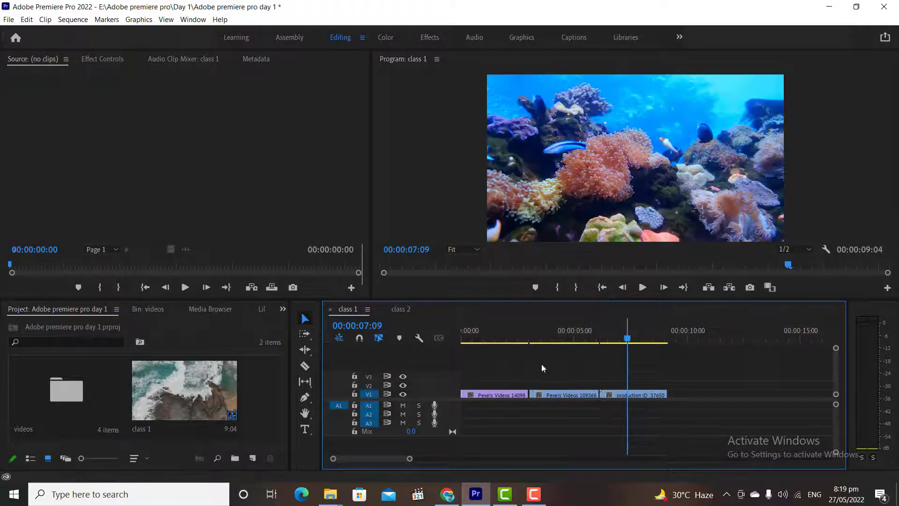
click(524, 338)
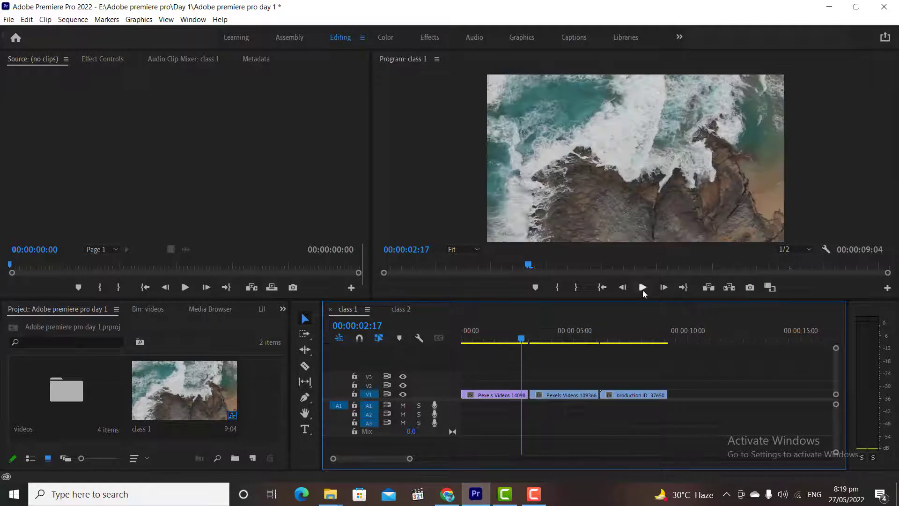
click(642, 288)
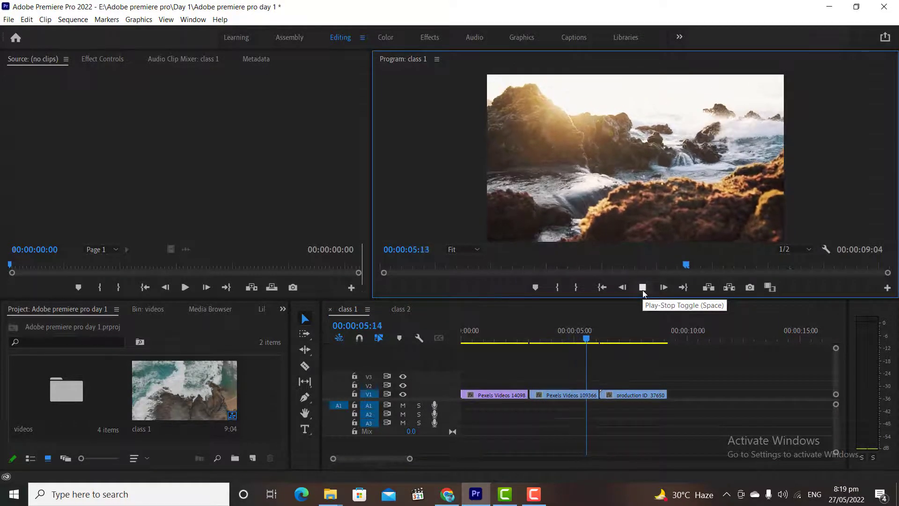
click(642, 287)
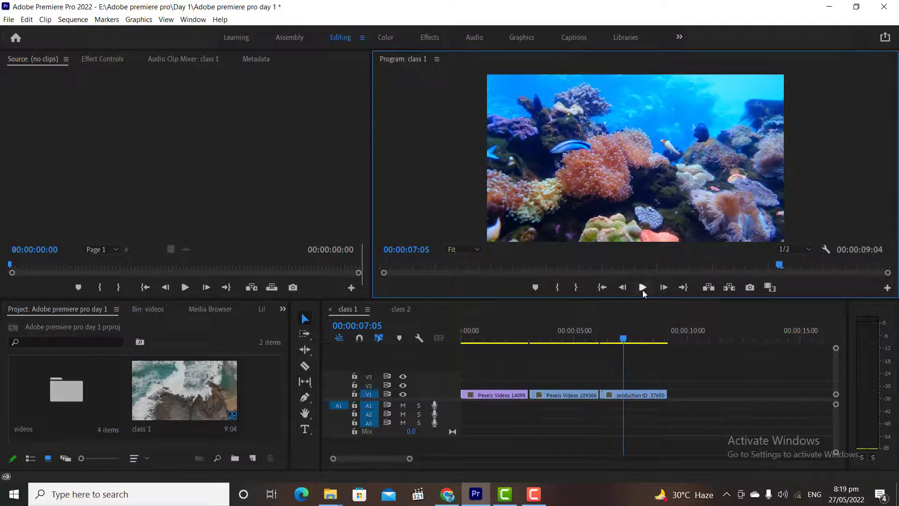
Step: With snapping on, slide and trim the production ID clip to close the remaining gaps
click(359, 342)
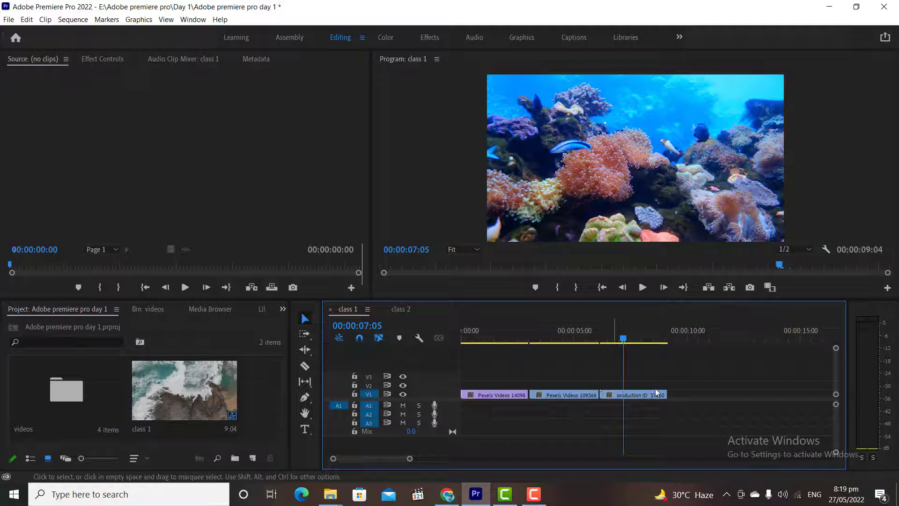
drag(656, 394, 628, 397)
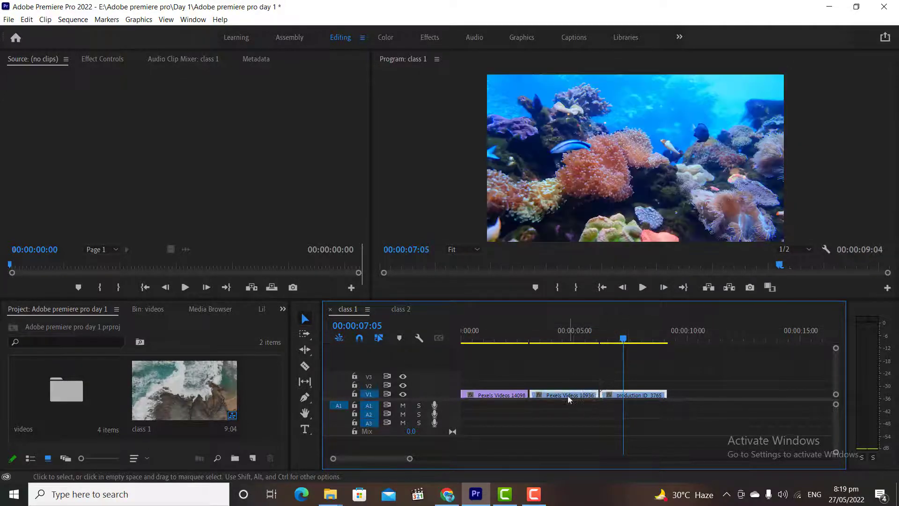
drag(569, 399, 611, 400)
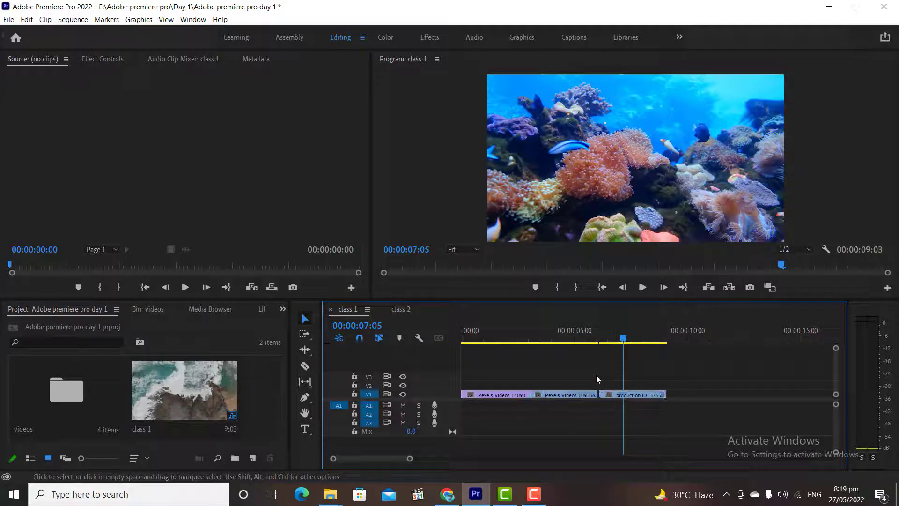
drag(410, 461, 378, 459)
double_click(584, 396)
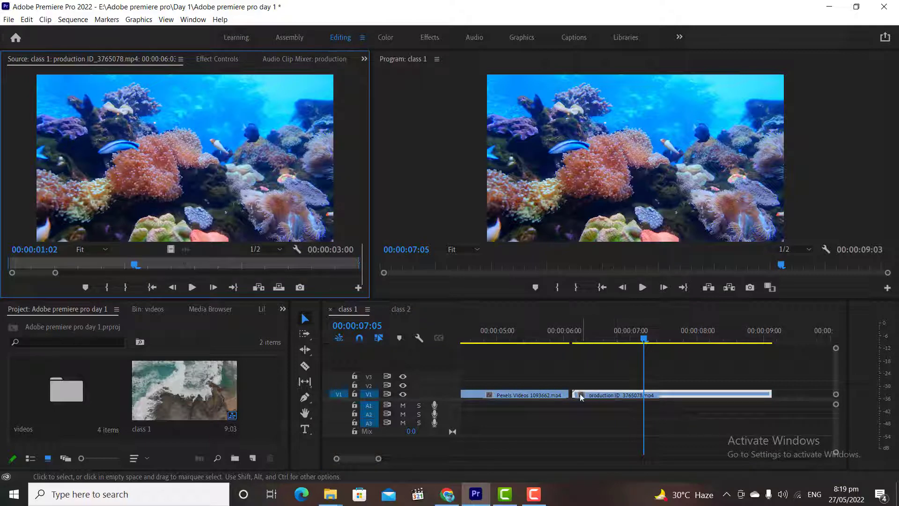
drag(573, 395, 577, 397)
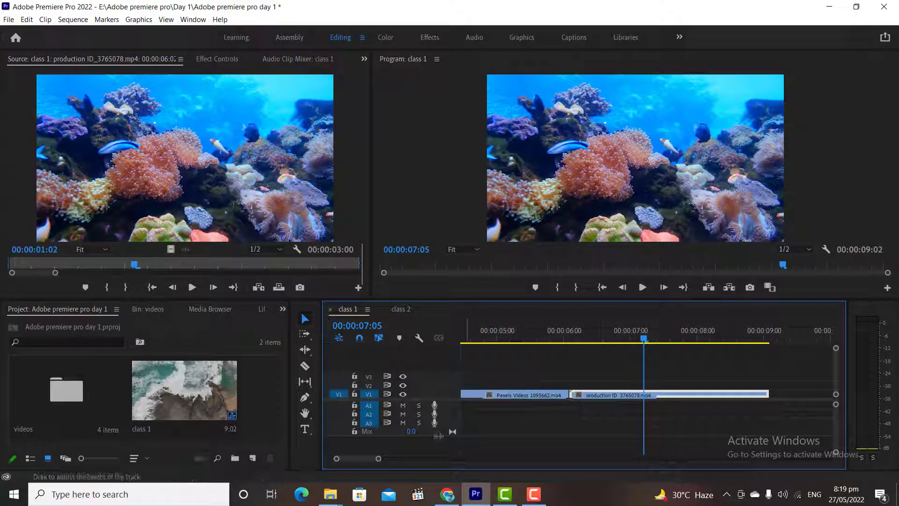
drag(379, 462, 399, 463)
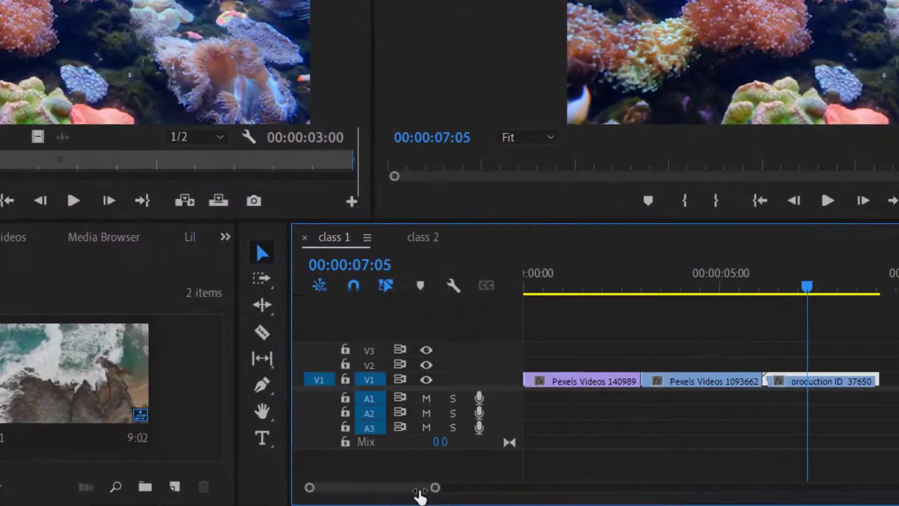
Step: Move the production ID clip up onto V2 and trim both its ends
drag(435, 487, 443, 488)
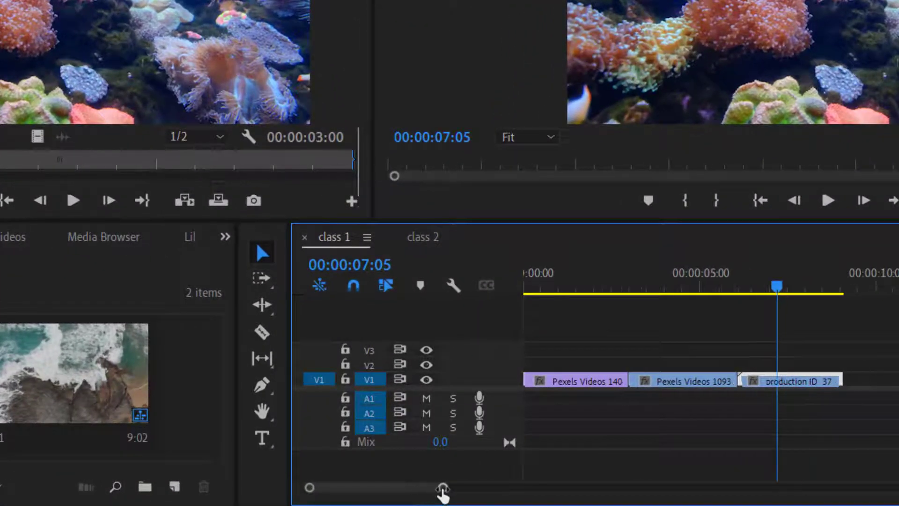
click(353, 286)
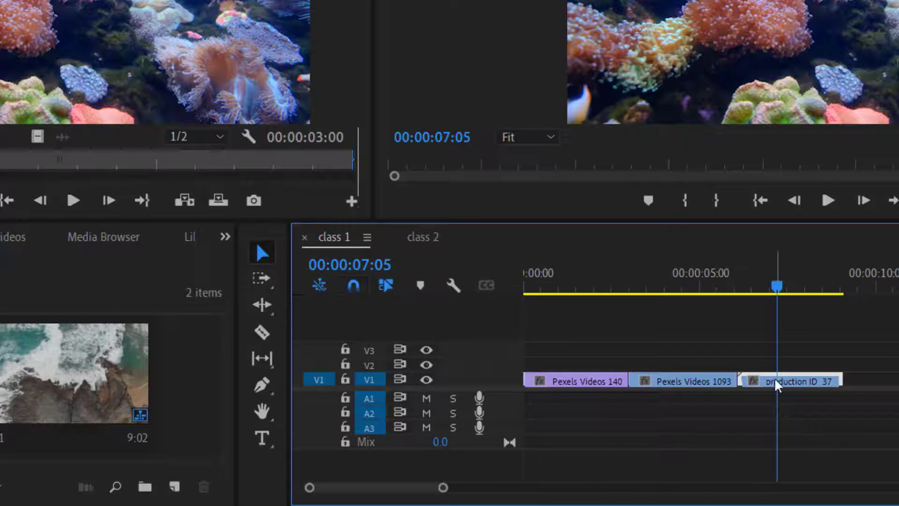
drag(779, 381, 630, 361)
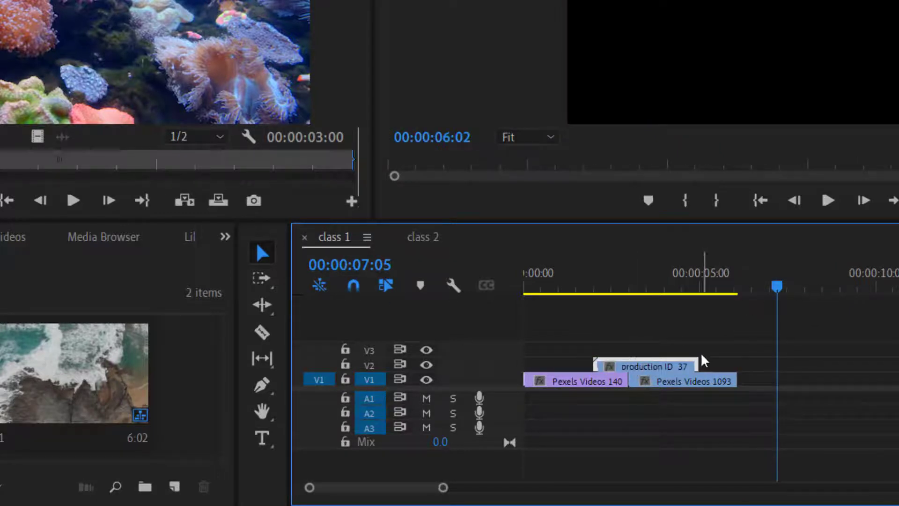
drag(699, 363, 646, 364)
drag(591, 358, 607, 361)
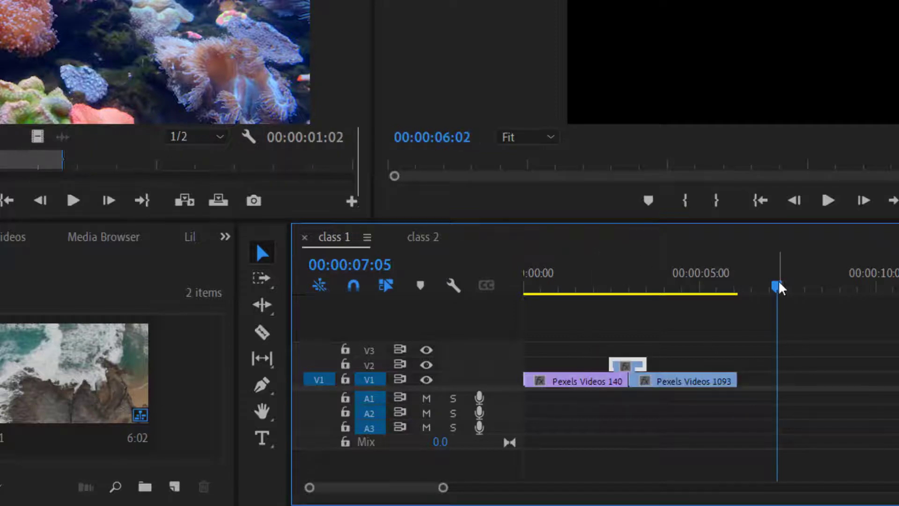
Step: Play back from 00:00:02:00, then turn off V2's track output
drag(778, 286, 596, 323)
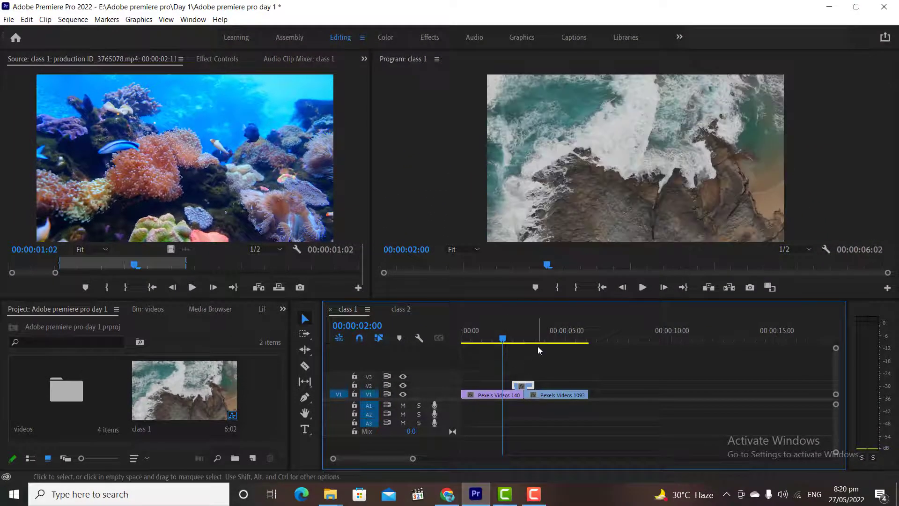
click(642, 288)
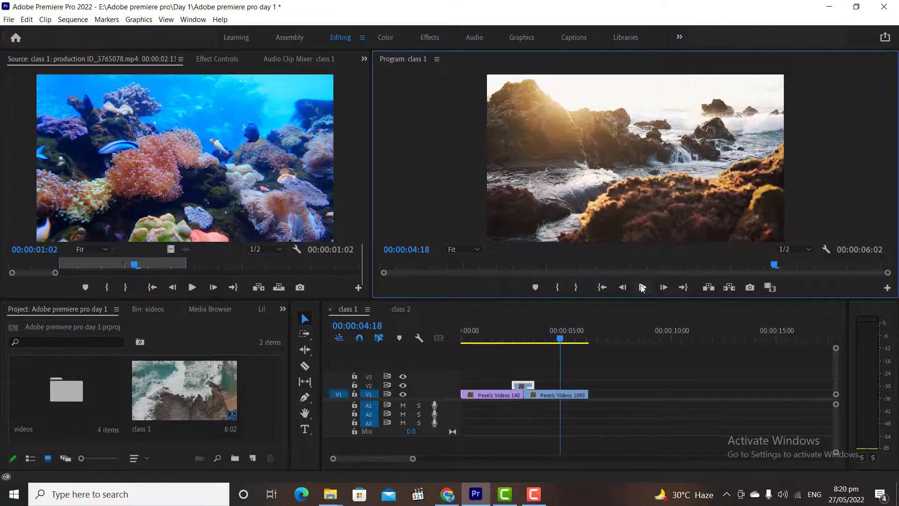
drag(560, 339, 516, 348)
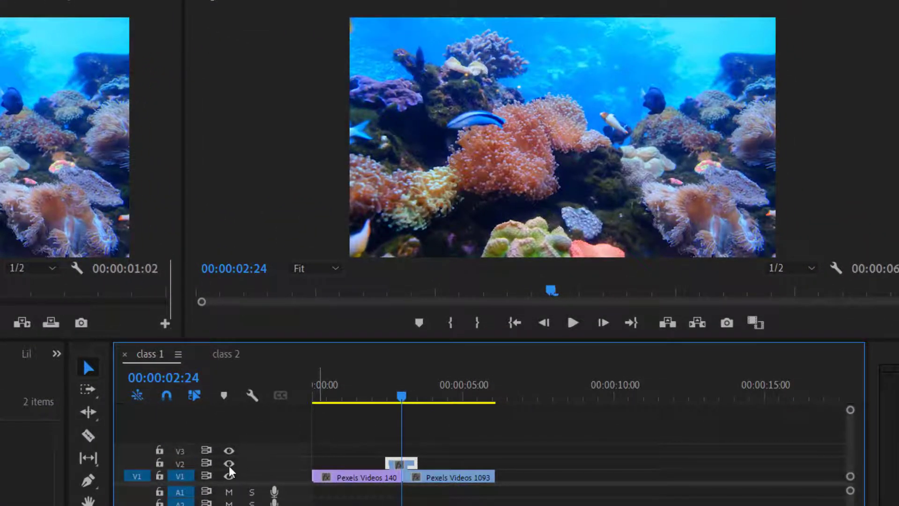
click(229, 463)
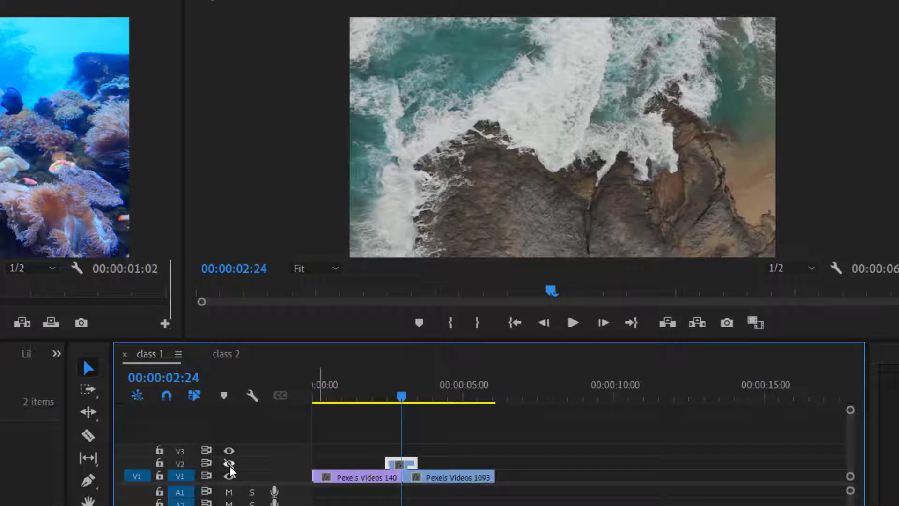
Step: Show track V2 again, lock it to test that its clip can't be selected, then unlock it
click(229, 463)
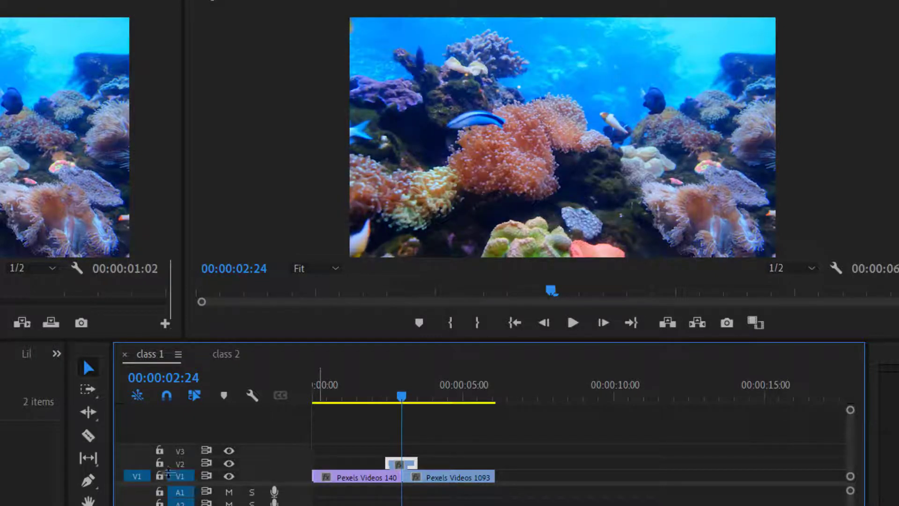
click(160, 464)
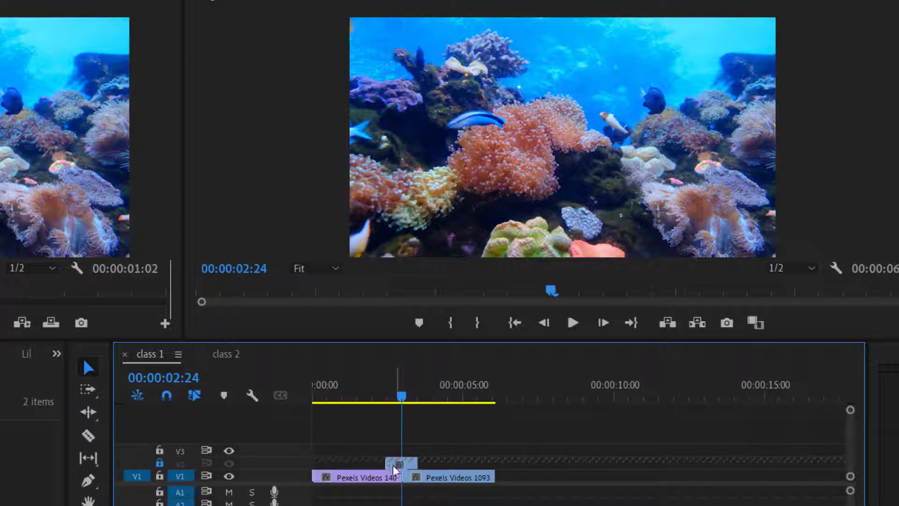
drag(391, 447, 414, 463)
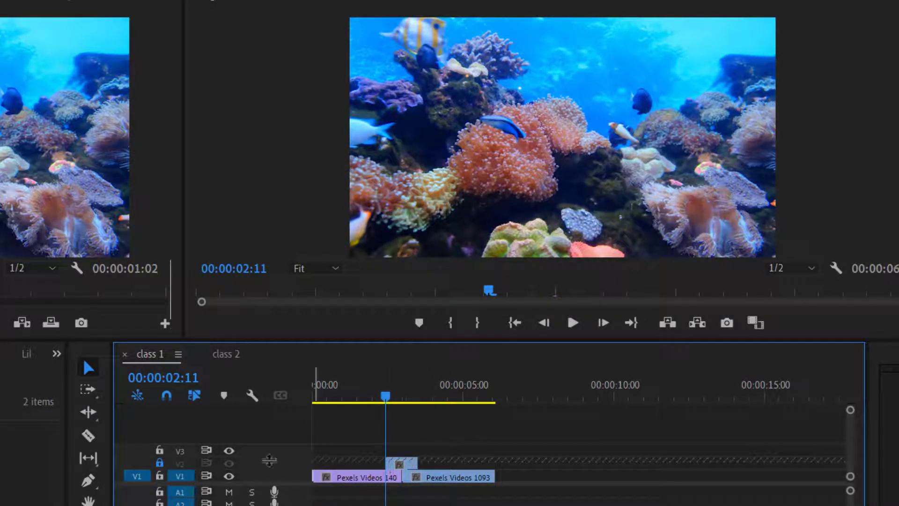
click(160, 463)
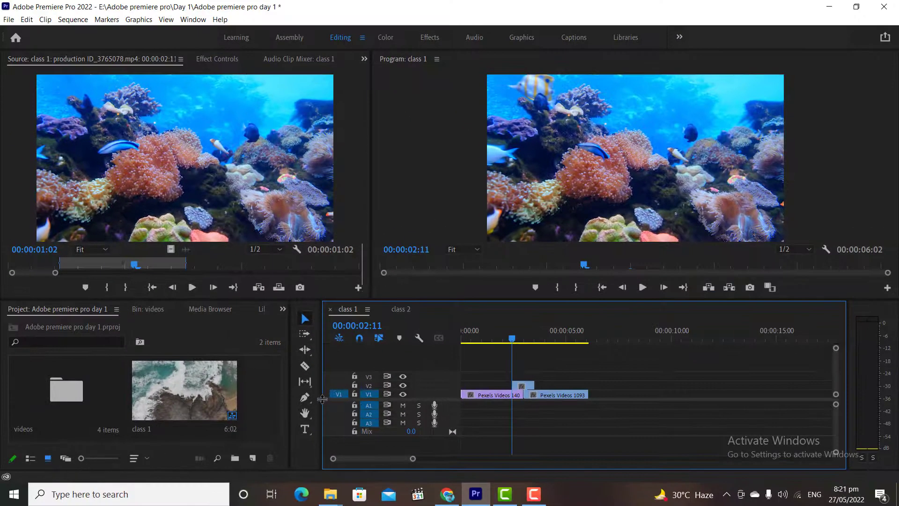
Step: Widen the tools area and enlarge the viewers, then reset Editing to its saved layout
drag(322, 398, 455, 393)
drag(393, 299, 390, 351)
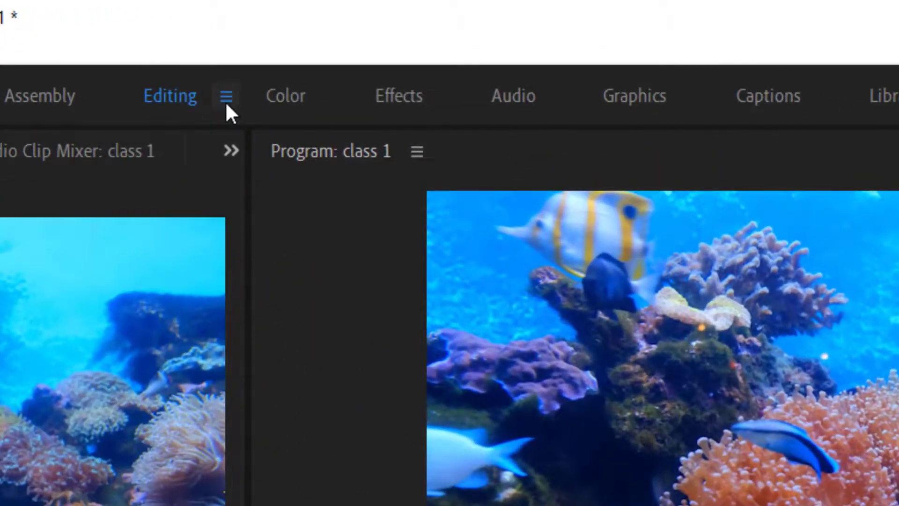
click(227, 104)
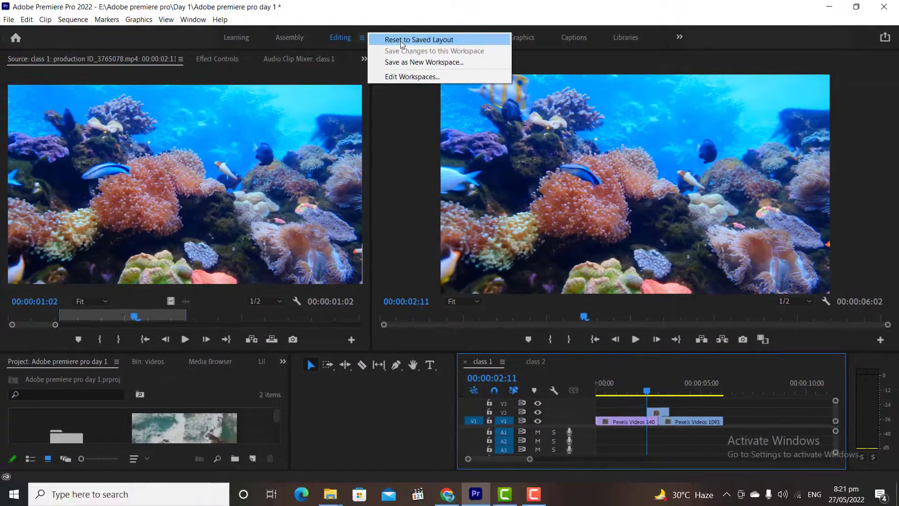
click(400, 41)
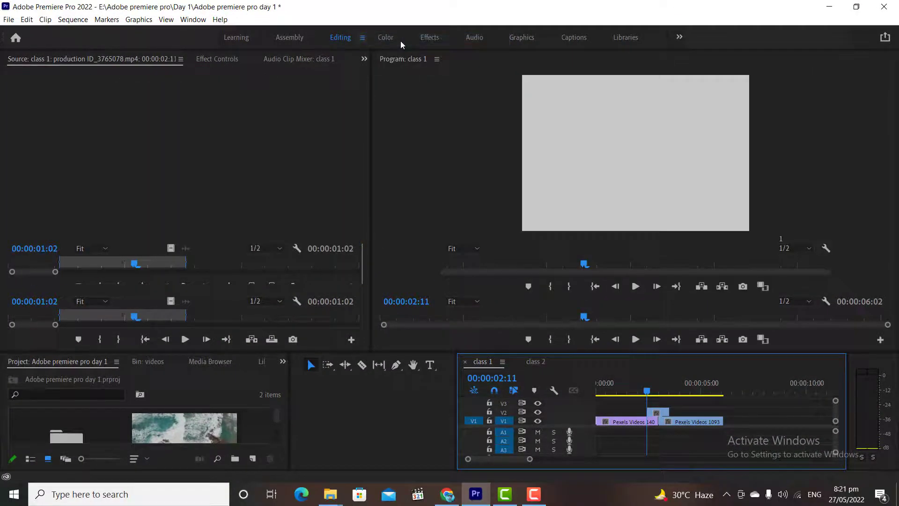